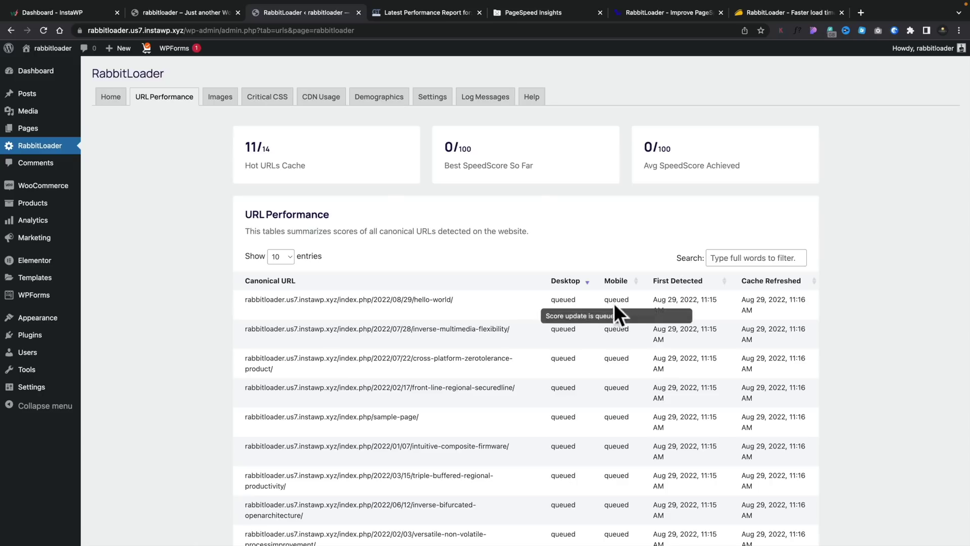
- Review RabbitLoader's image optimization report and the Critical CSS details for each page
left_click(222, 97)
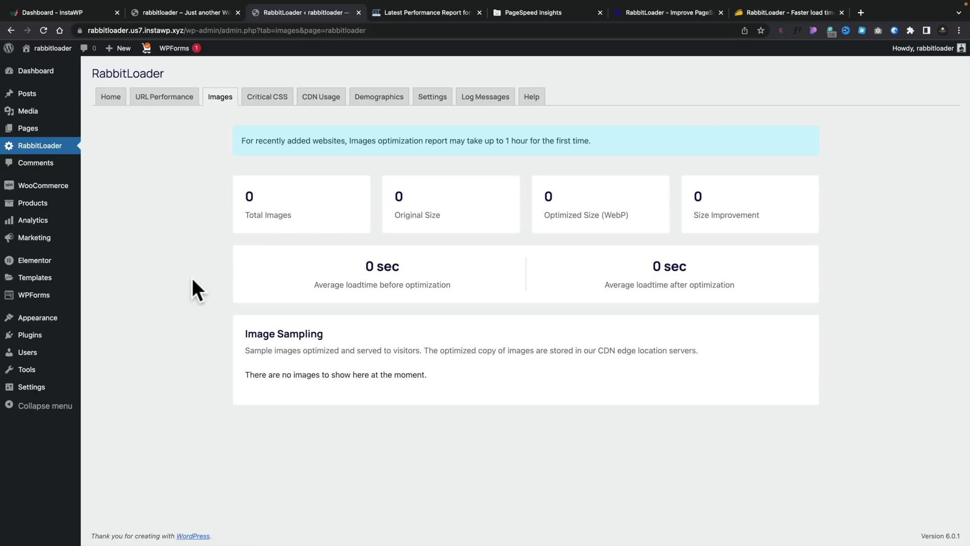
left_click(267, 97)
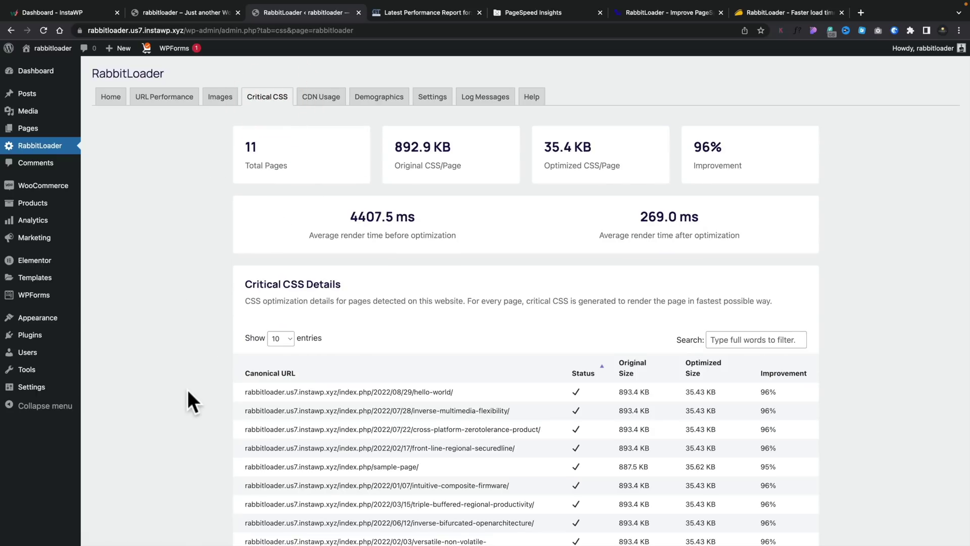
scroll(188, 389, "down", 3)
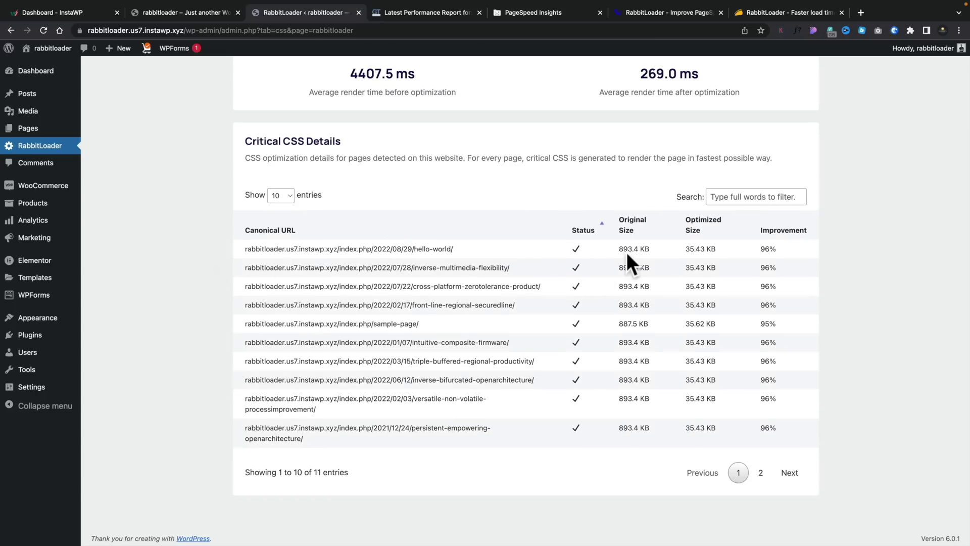
scroll(279, 197, "up", 3)
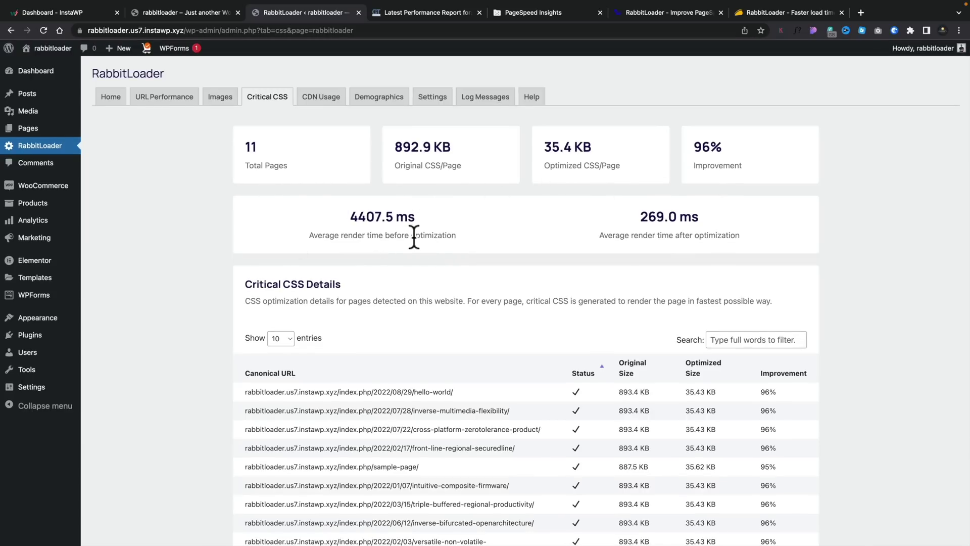
- Review the CDN usage quota and bandwidth report, and open the demographics report by country
left_click(318, 98)
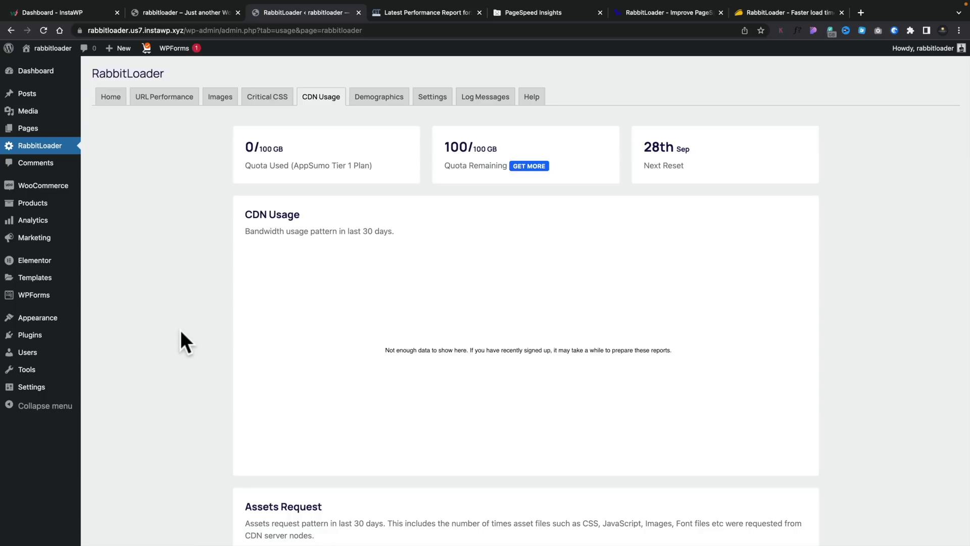
scroll(159, 368, "down", 1)
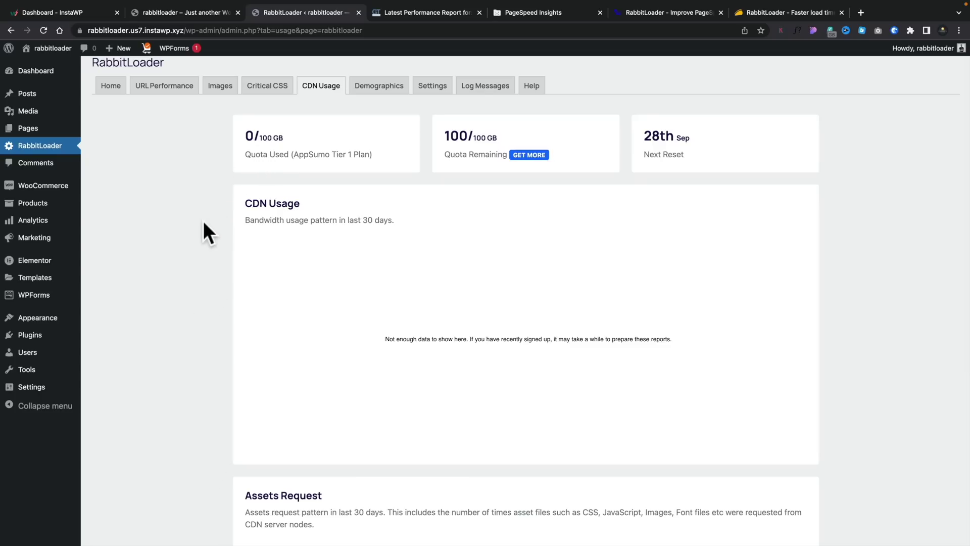
scroll(196, 310, "down", 1)
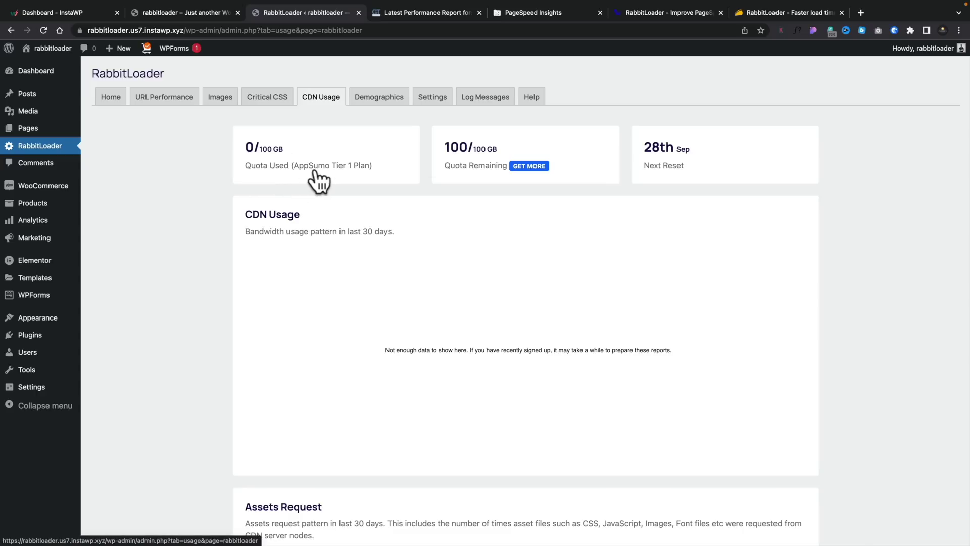
mouse_move(314, 172)
mouse_move(651, 144)
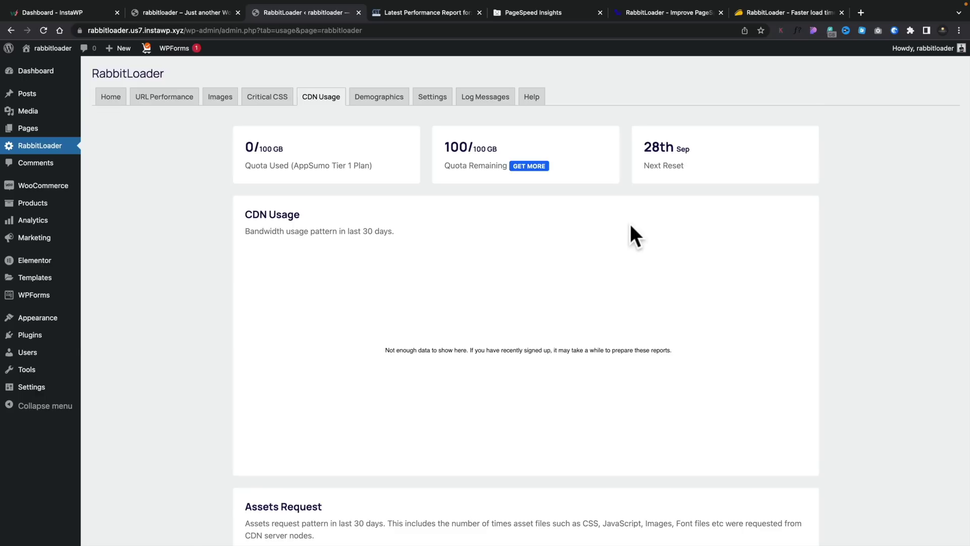
left_click(384, 99)
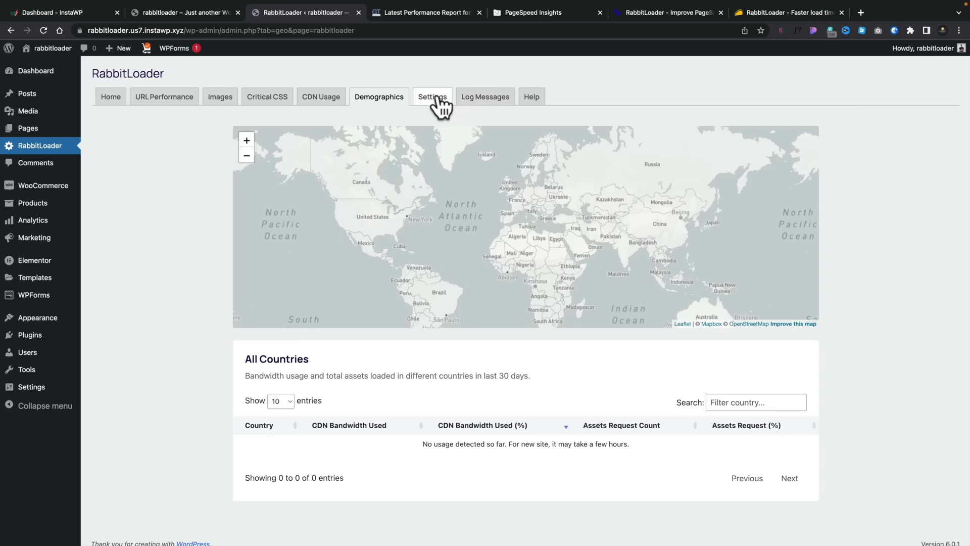
- Examine the RabbitLoader plugin settings, including general options, excluded URLs, ignored parameters and the account portal links
left_click(438, 99)
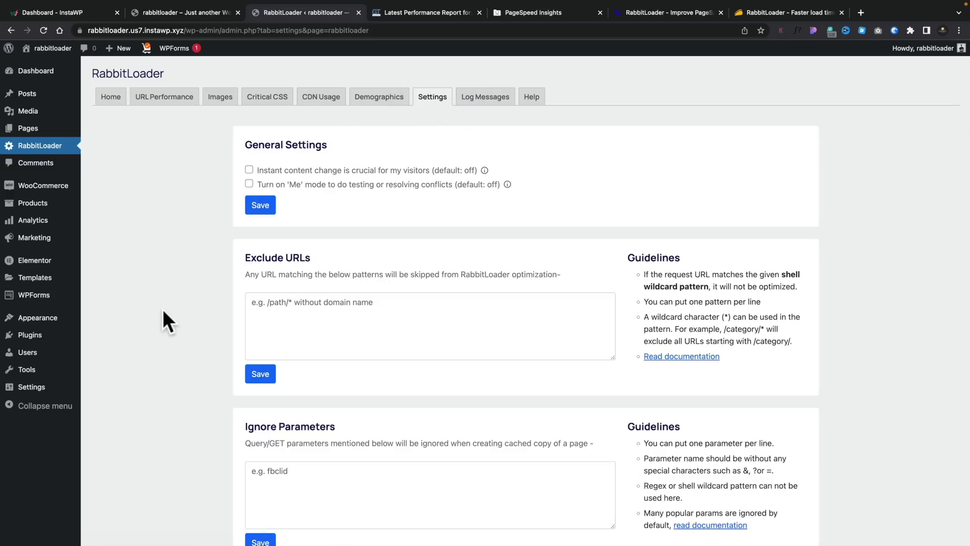
scroll(162, 310, "down", 1)
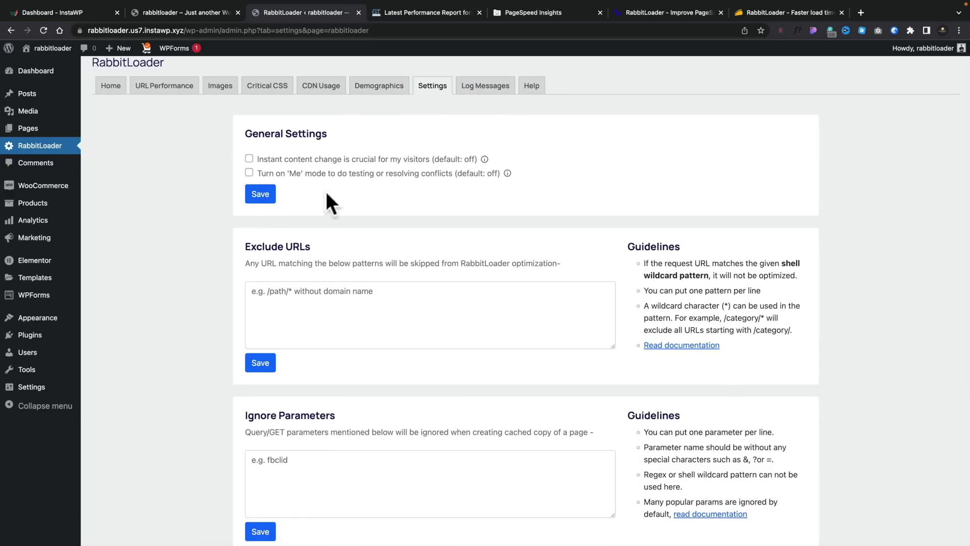
scroll(212, 387, "down", 5)
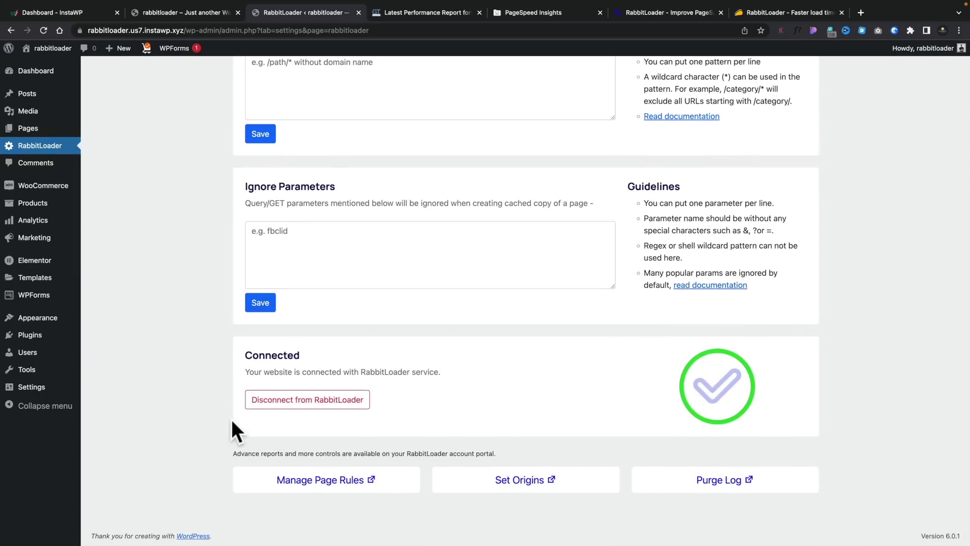
scroll(211, 412, "up", 4)
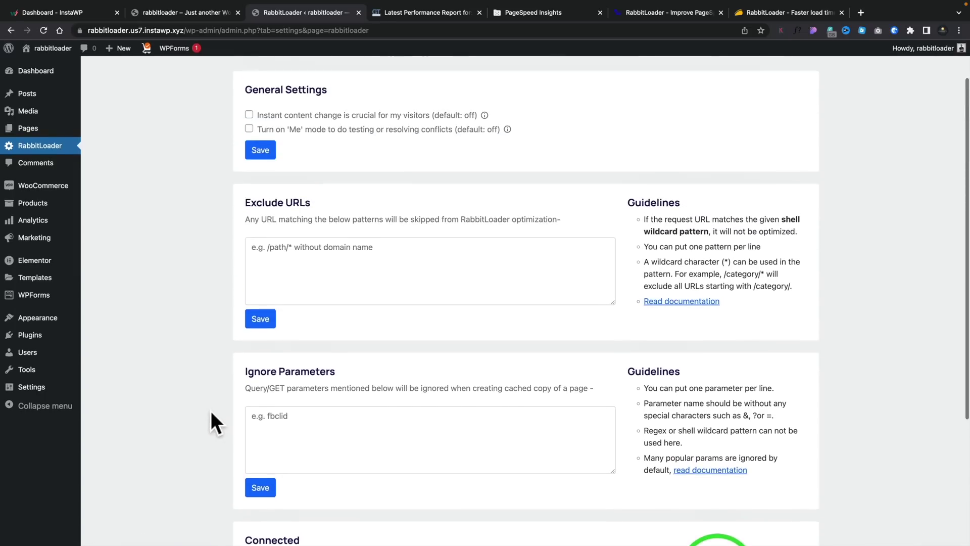
scroll(210, 402, "up", 1)
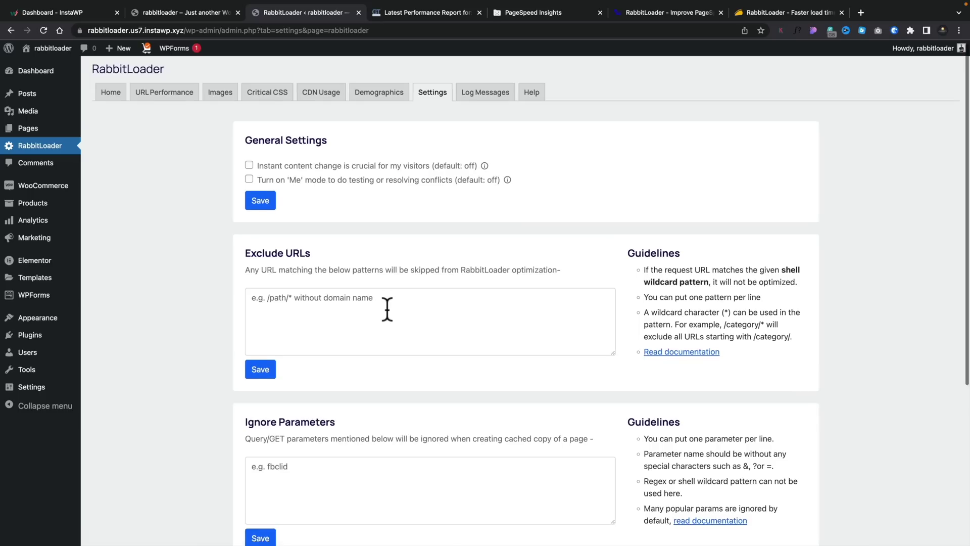
scroll(354, 333, "down", 3)
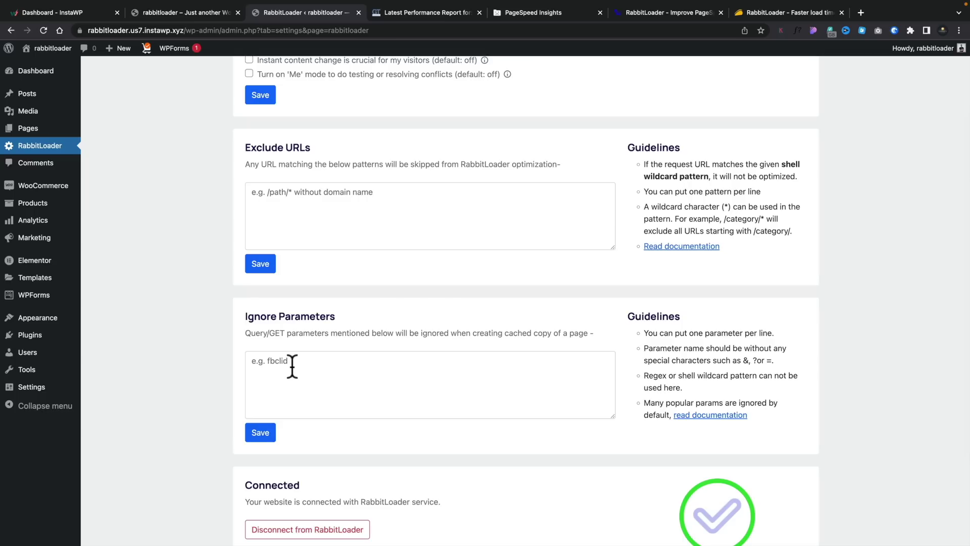
scroll(292, 365, "down", 3)
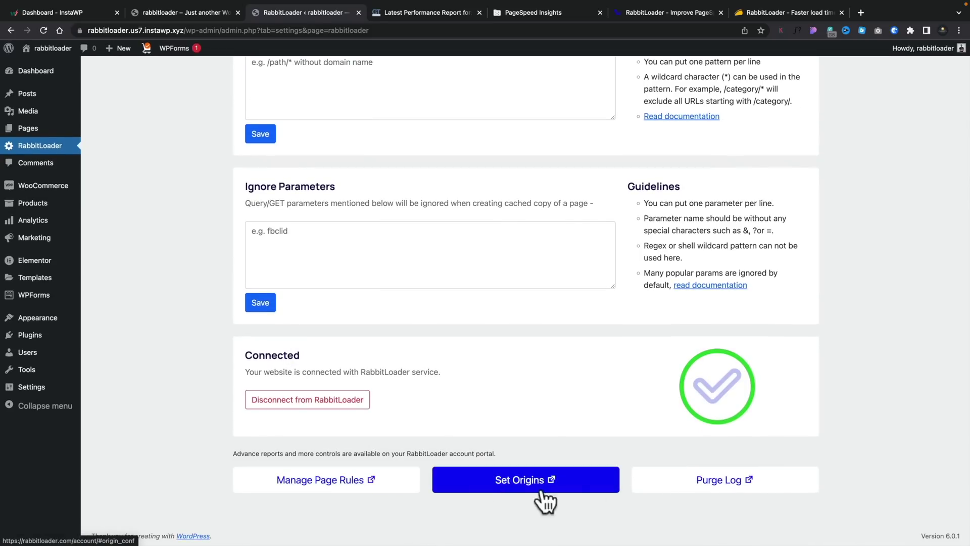
- Follow Manage Page Rules to the RabbitLoader account portal, sign in with email and dismiss the introductory tour
left_click(317, 484)
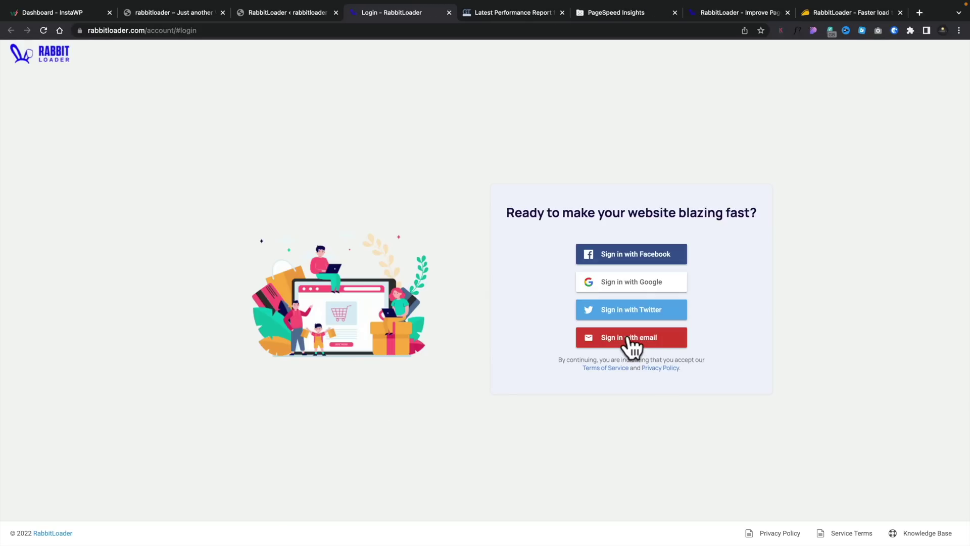
left_click(629, 339)
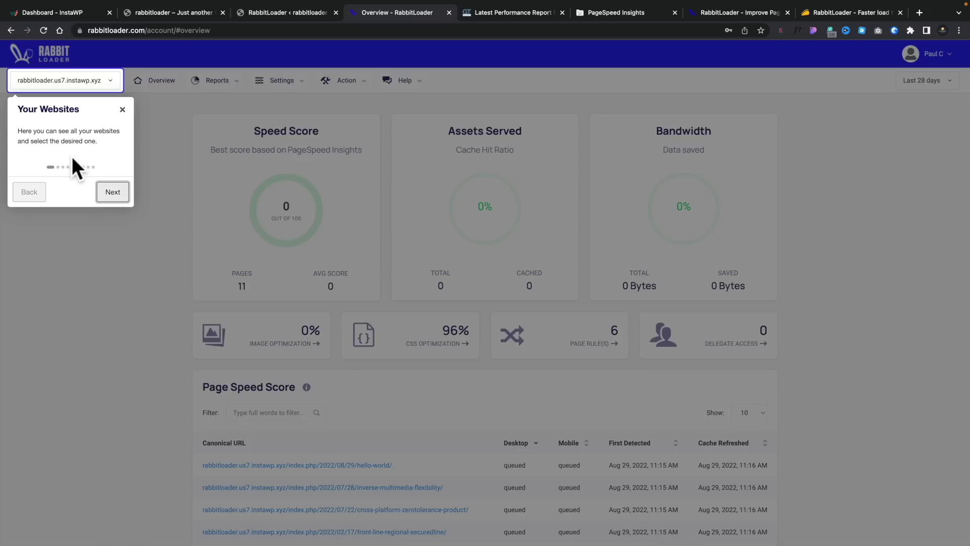
left_click(123, 108)
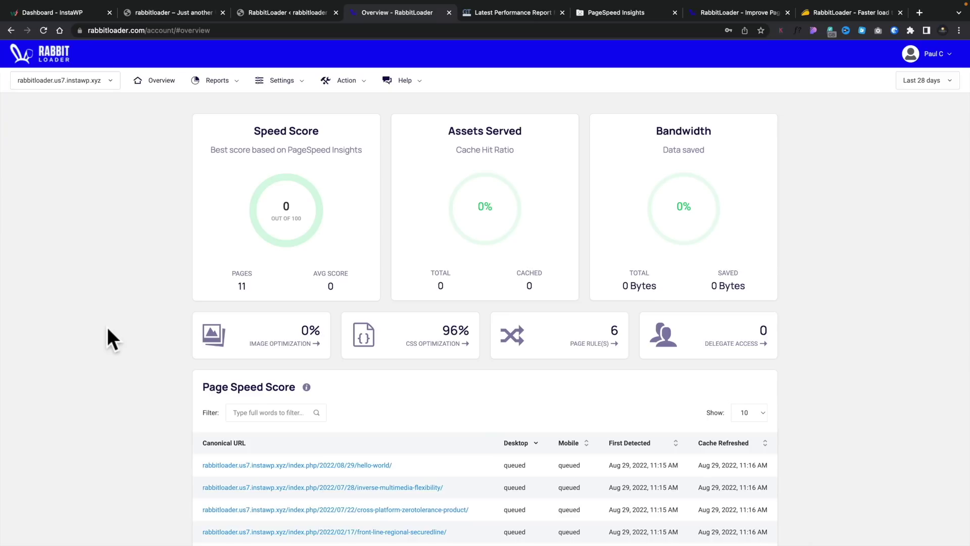
- Review the account overview with its page speed scores and available reports, and open the image optimization report
scroll(119, 379, "down", 5)
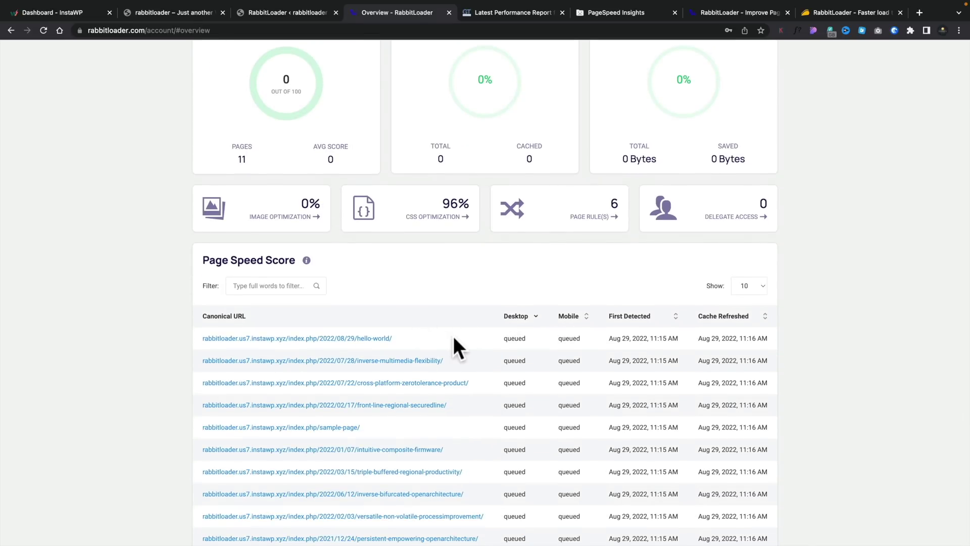
scroll(453, 335, "up", 5)
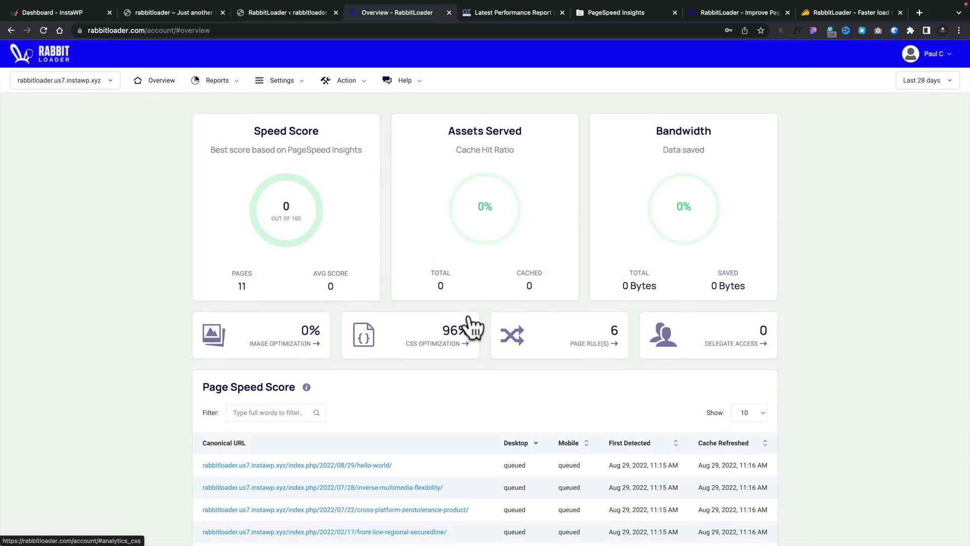
left_click(241, 85)
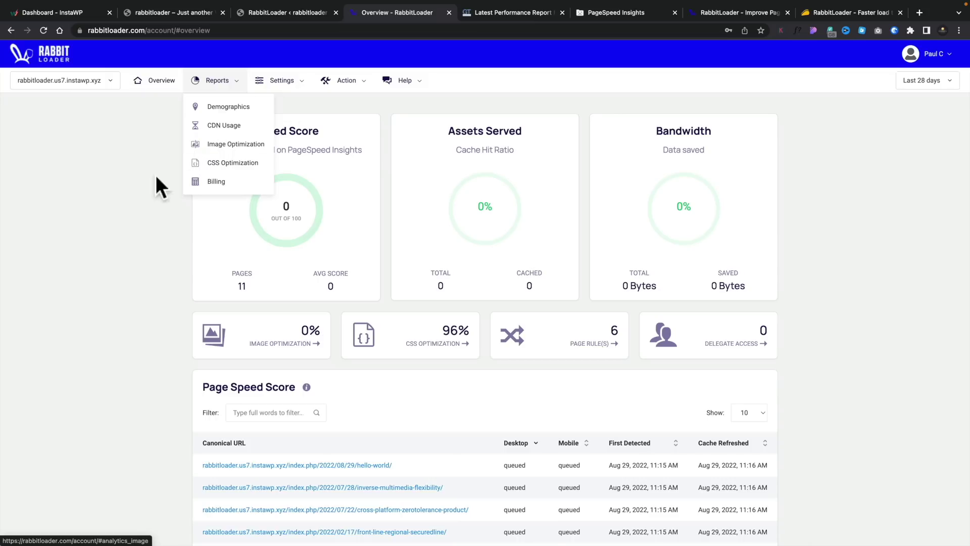
left_click(143, 217)
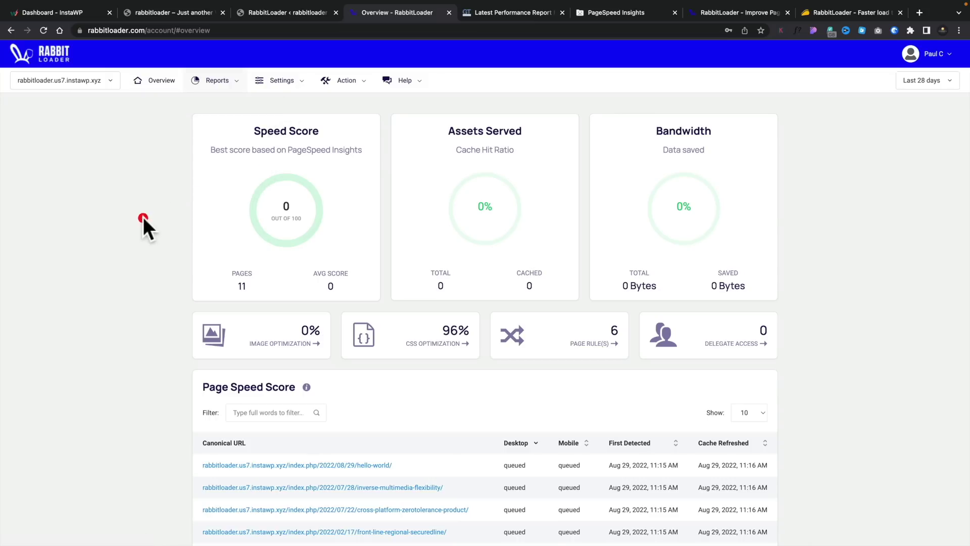
left_click(291, 345)
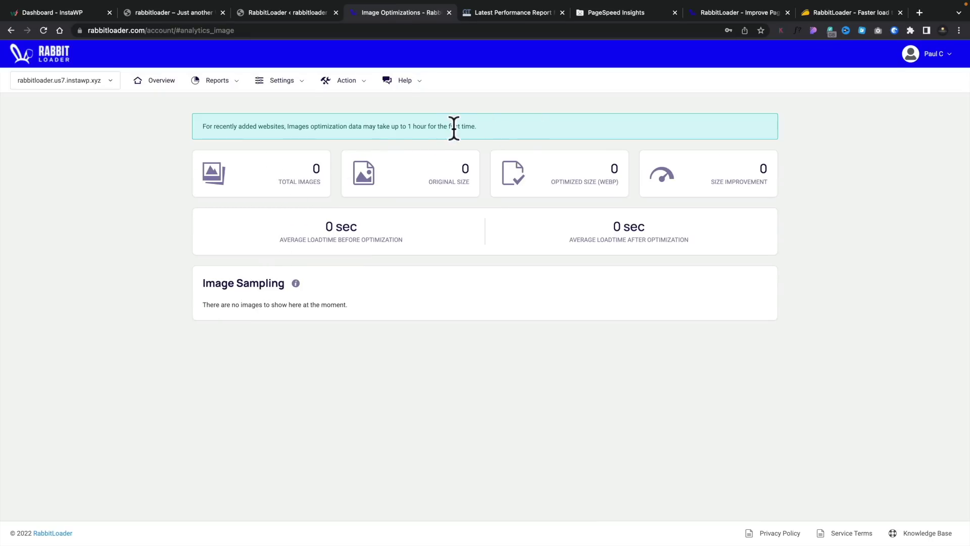
- Start a new page rule in the account's Page Rules and set its content type to Semi-Dynamic
left_click(302, 82)
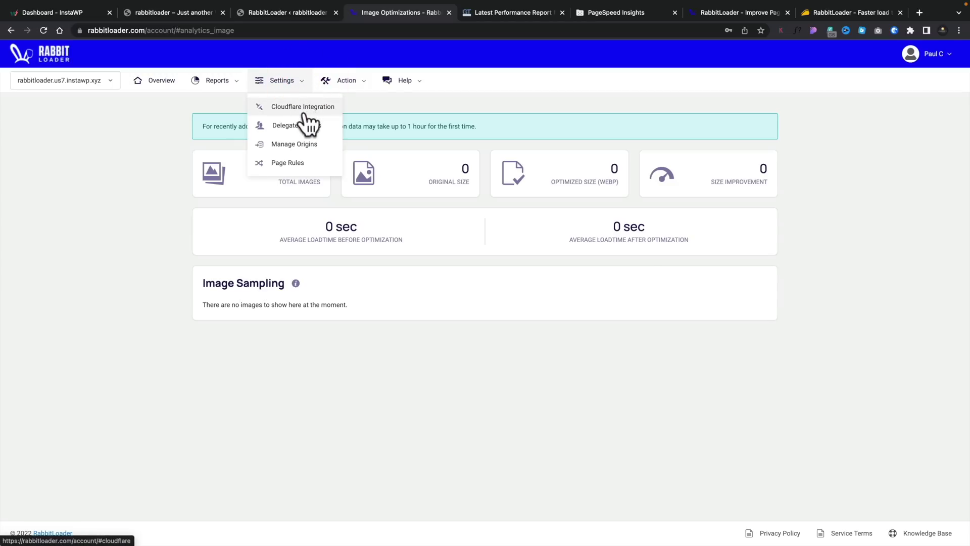
left_click(312, 162)
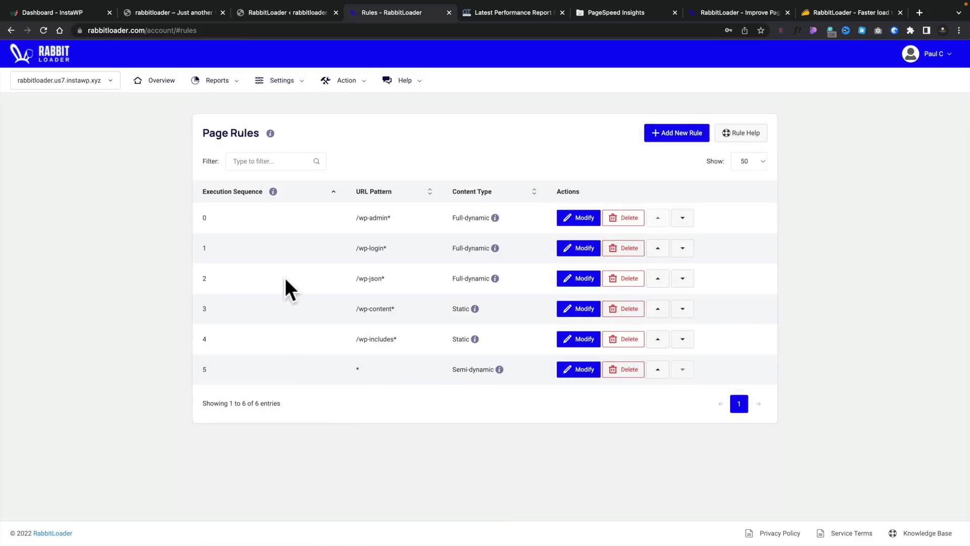
left_click(676, 142)
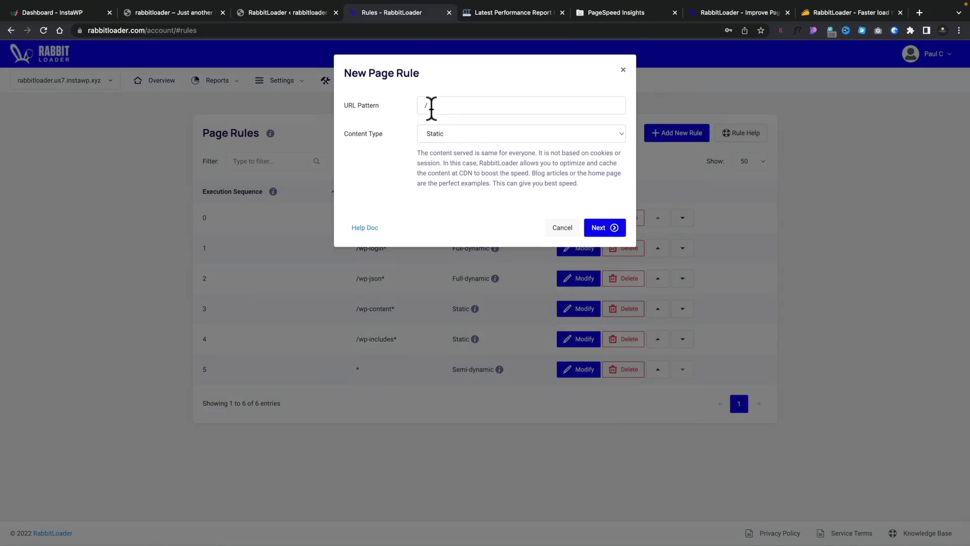
left_click(455, 135)
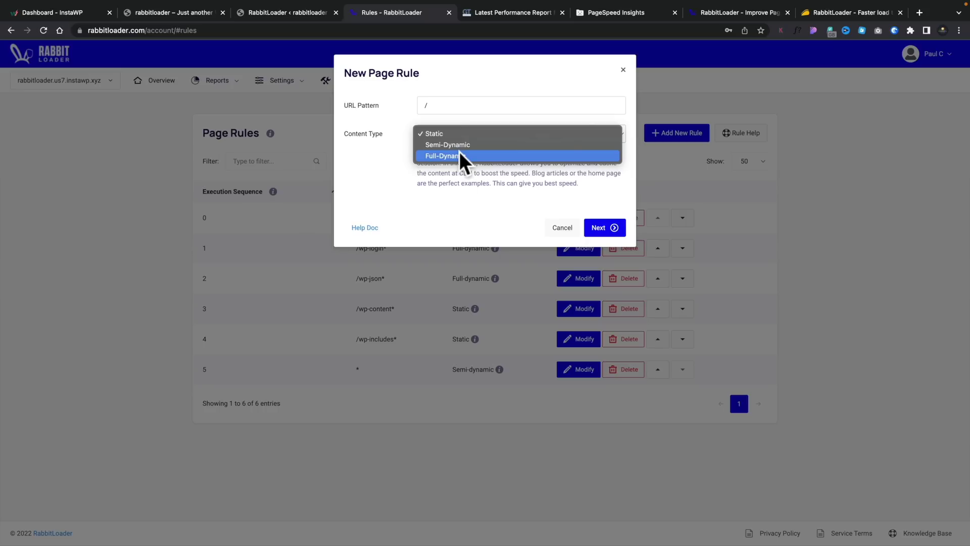
left_click(459, 208)
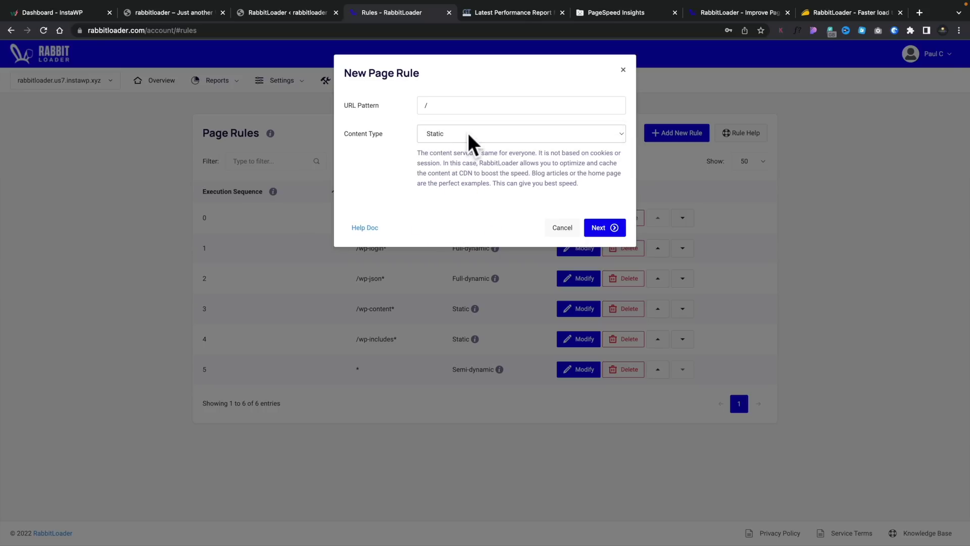
left_click(511, 135)
left_click(501, 144)
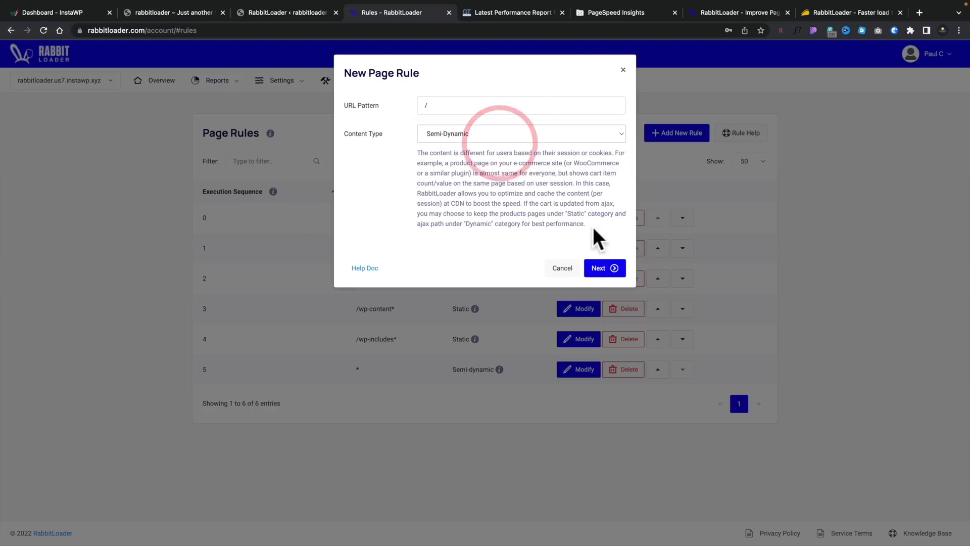
- Advance the new page rule past the CSS, JavaScript, image and lazy-load options to the HTML minification and cache duration settings
left_click(601, 269)
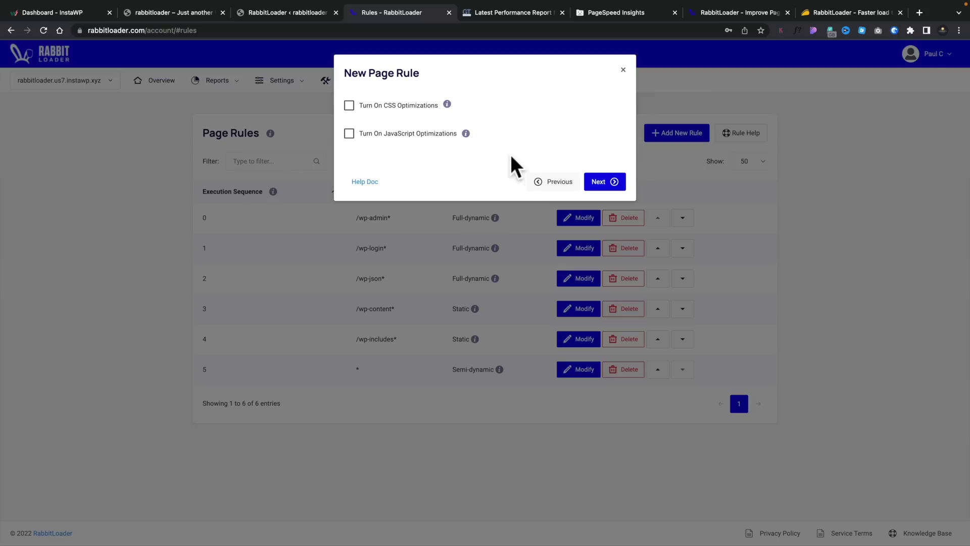
left_click(598, 183)
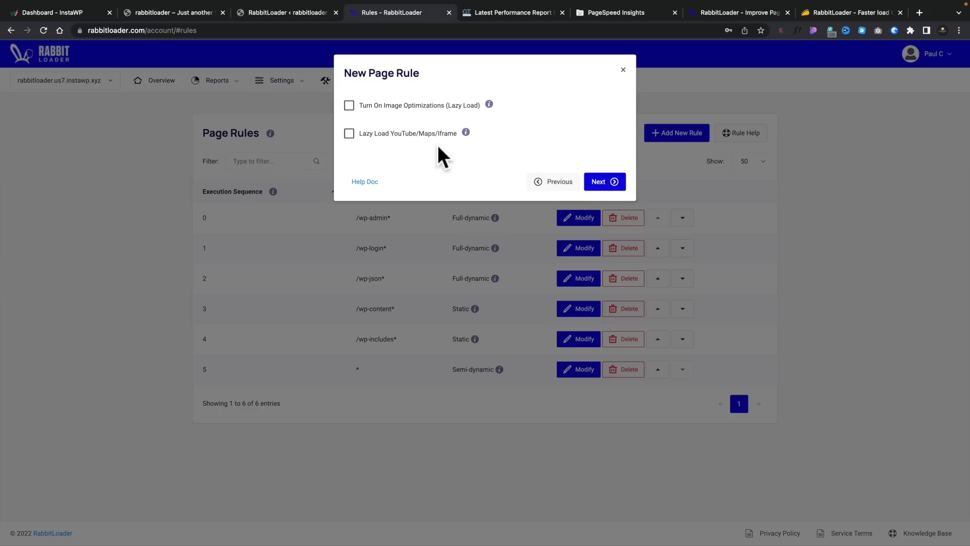
left_click(598, 182)
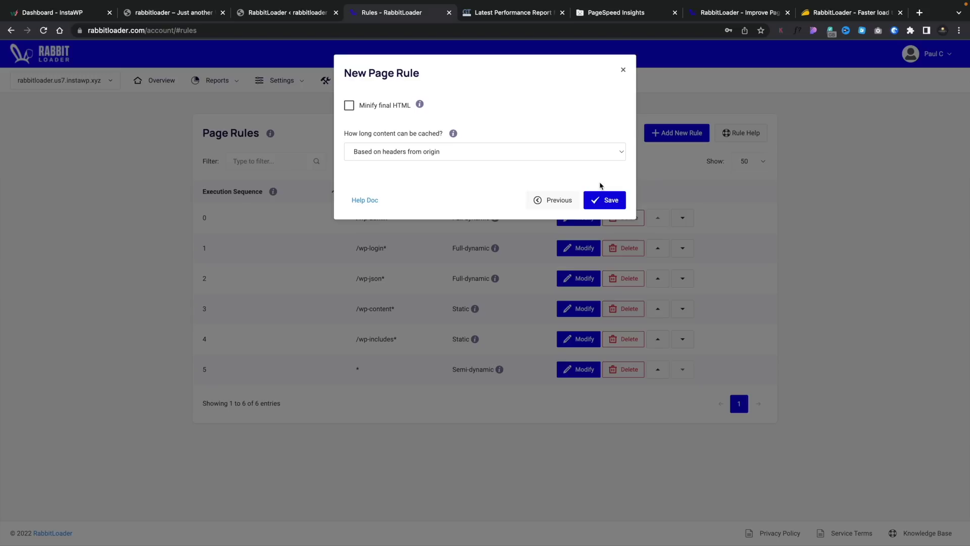
- Open the page rules help document and read its sections on URL patterns and content types
left_click(372, 200)
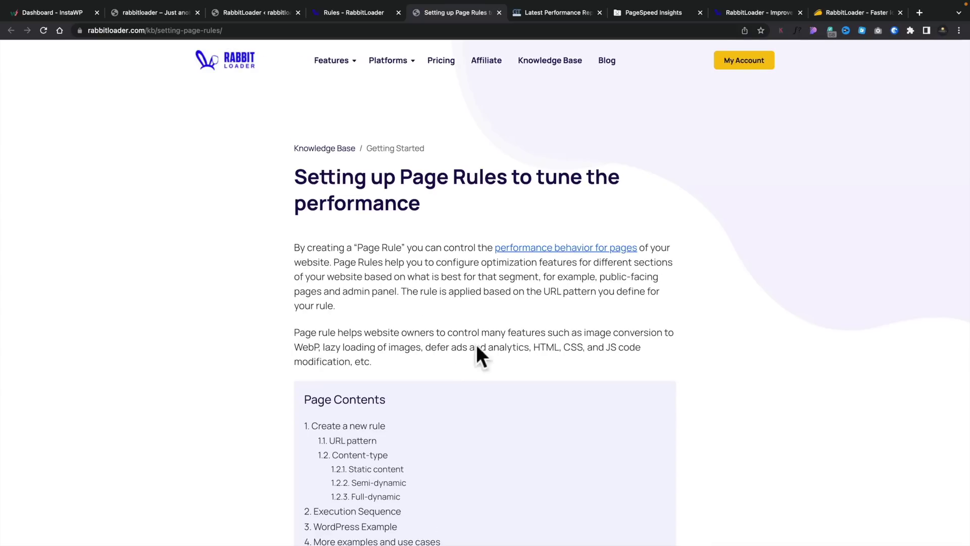
scroll(495, 299, "down", 6)
scroll(449, 396, "down", 15)
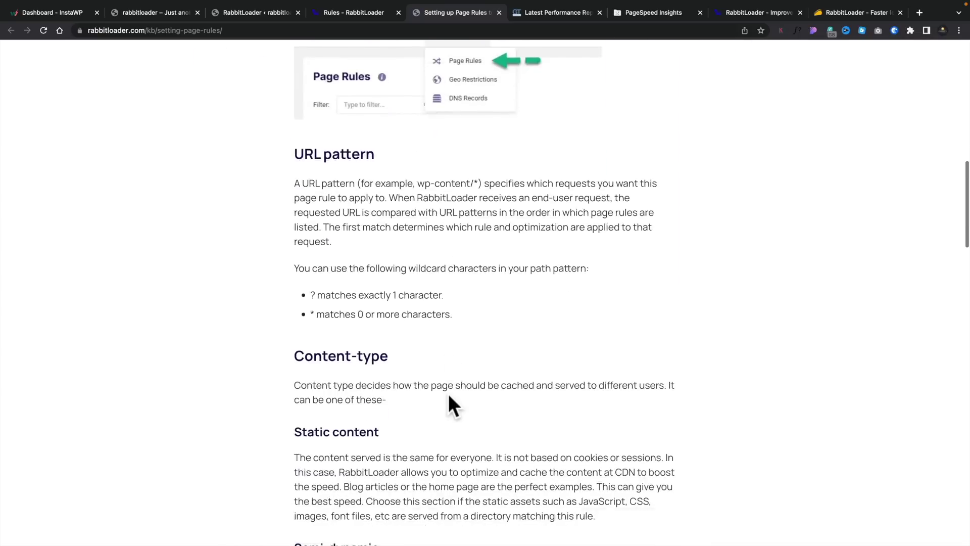
- Read the help document through its WordPress page rules example, close it, and discard the unfinished new page rule
scroll(448, 397, "down", 14)
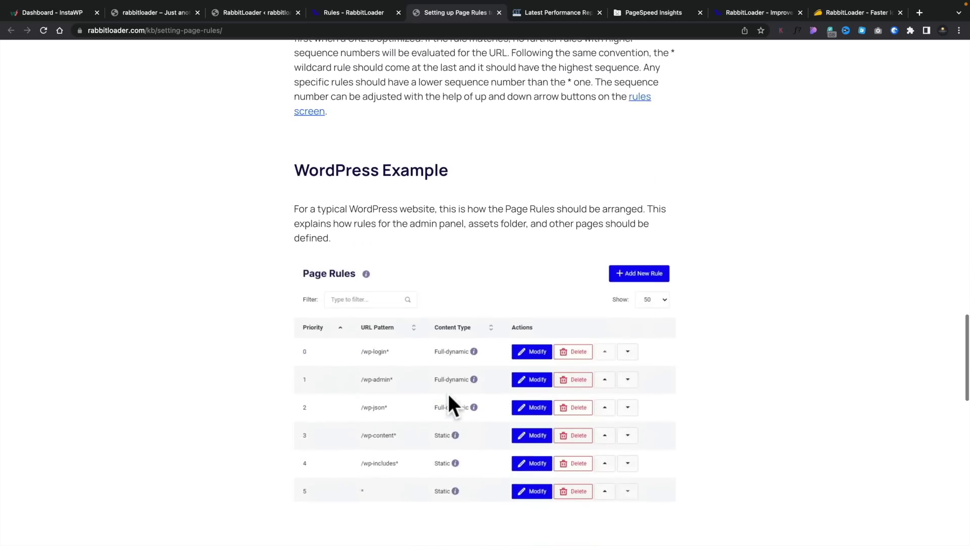
scroll(448, 396, "down", 10)
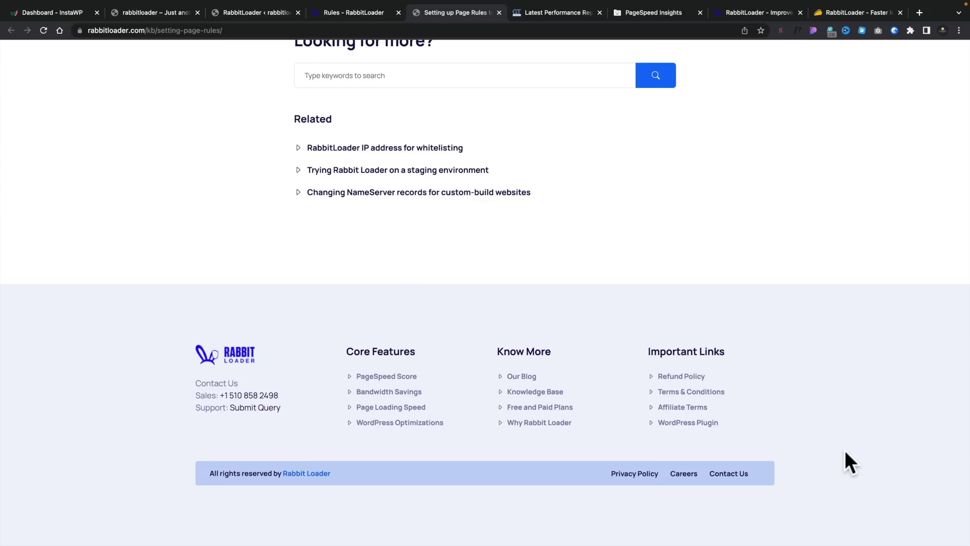
left_click(499, 9)
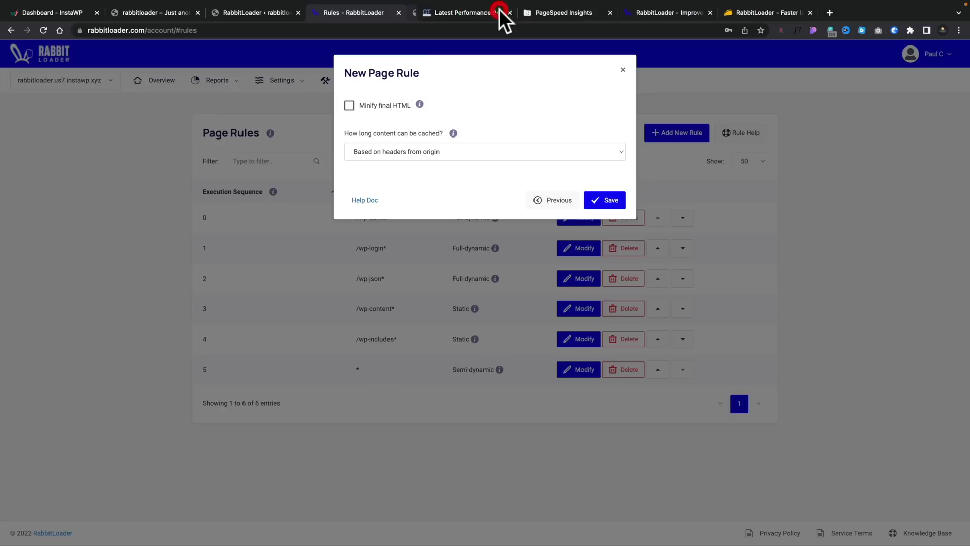
left_click(622, 69)
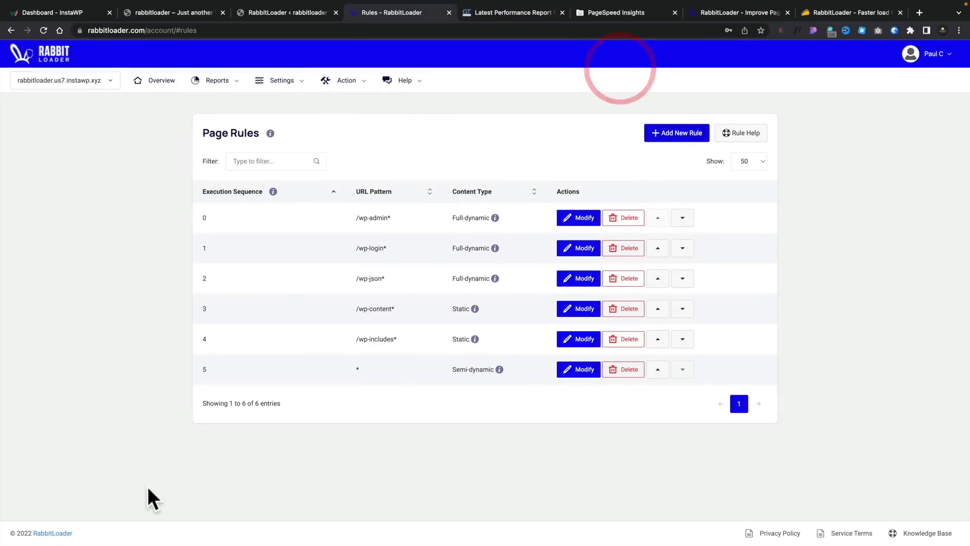
- Look over the account's available actions and help resources, then start the Dashboard Tour and exit it at its first stop
left_click(362, 82)
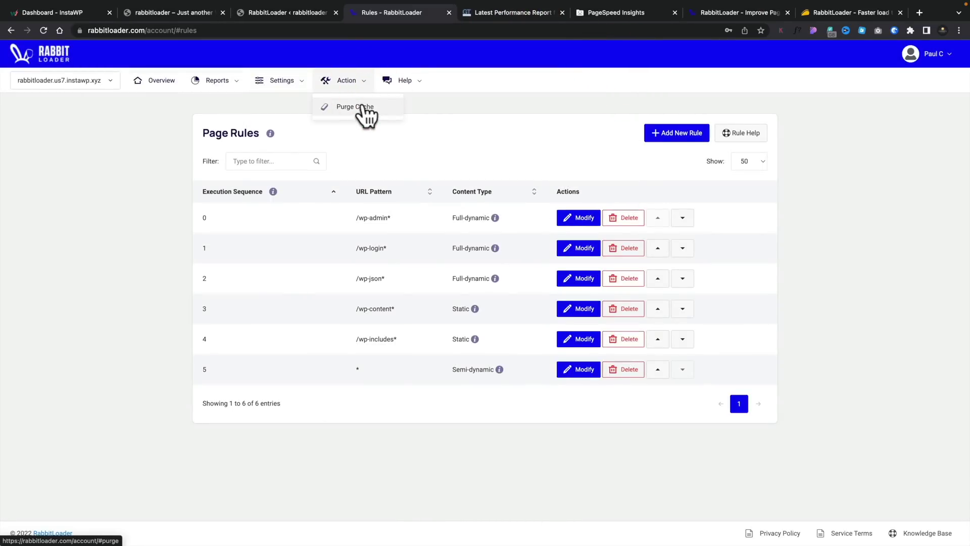
left_click(418, 84)
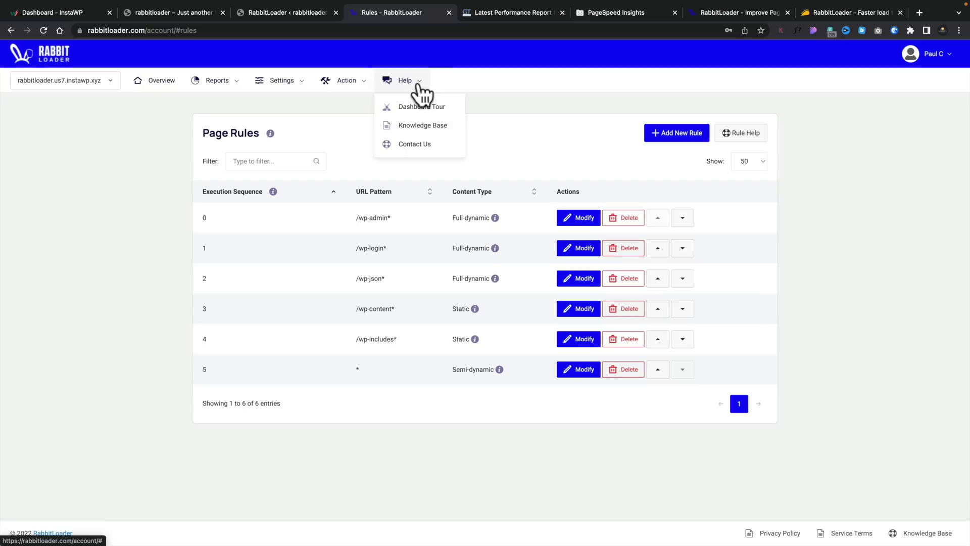
left_click(421, 106)
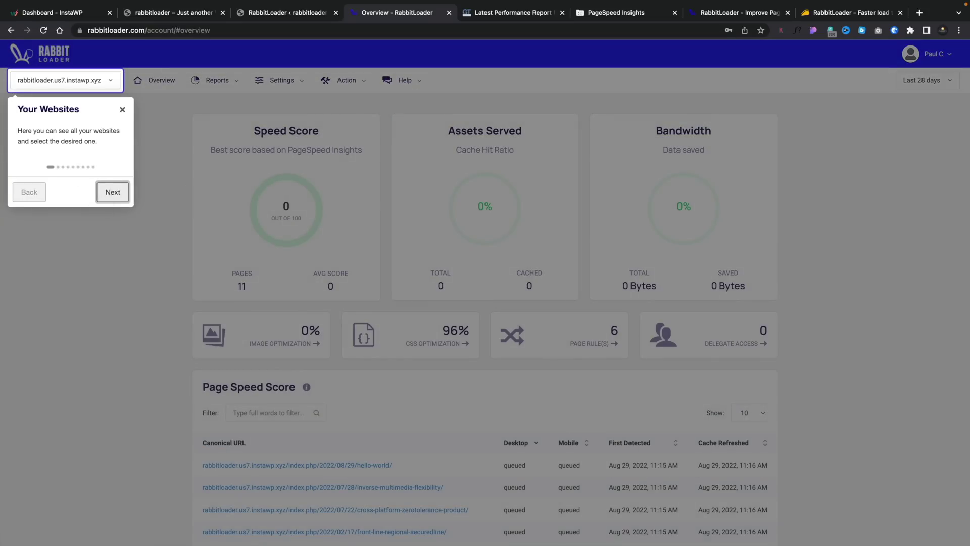
left_click(123, 109)
- Open the Contact Us option among the account's help resources
left_click(424, 89)
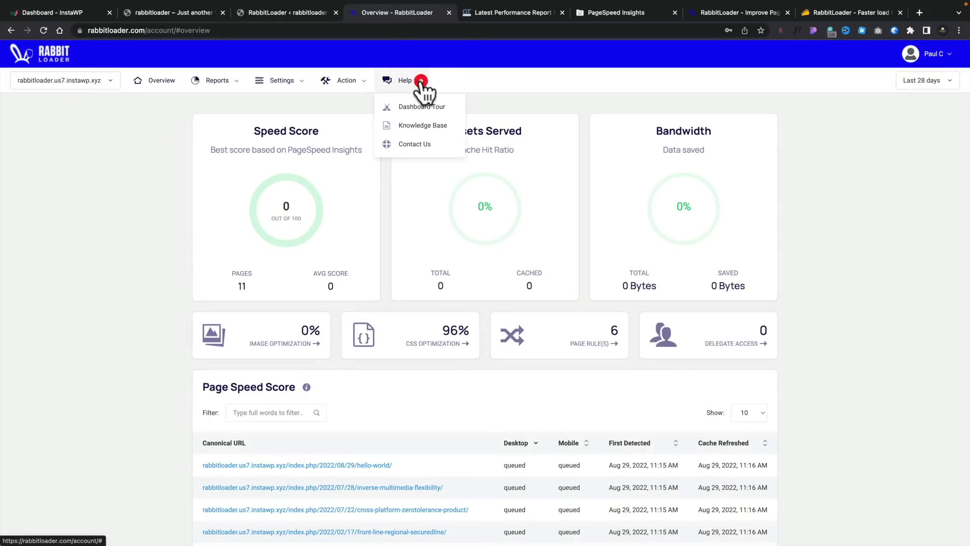
left_click(425, 144)
left_click(505, 346)
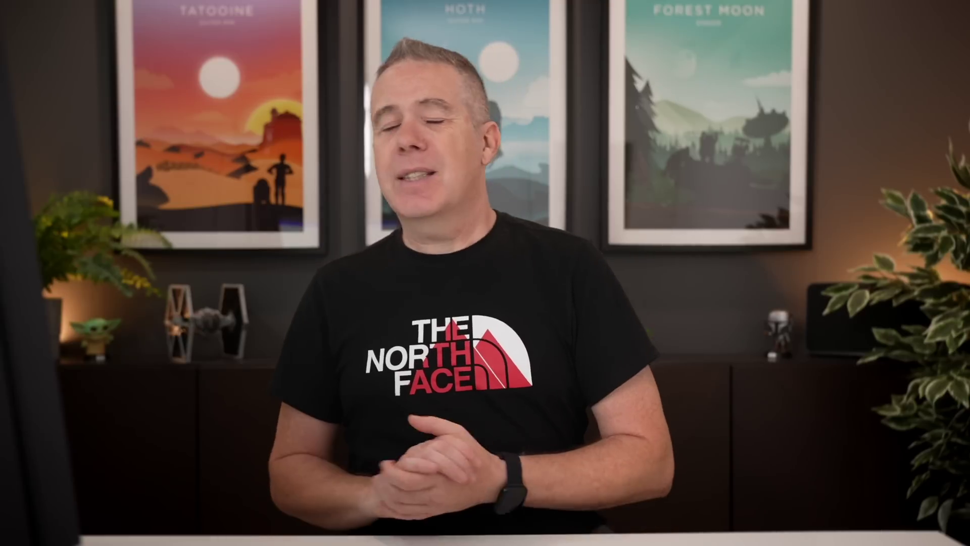